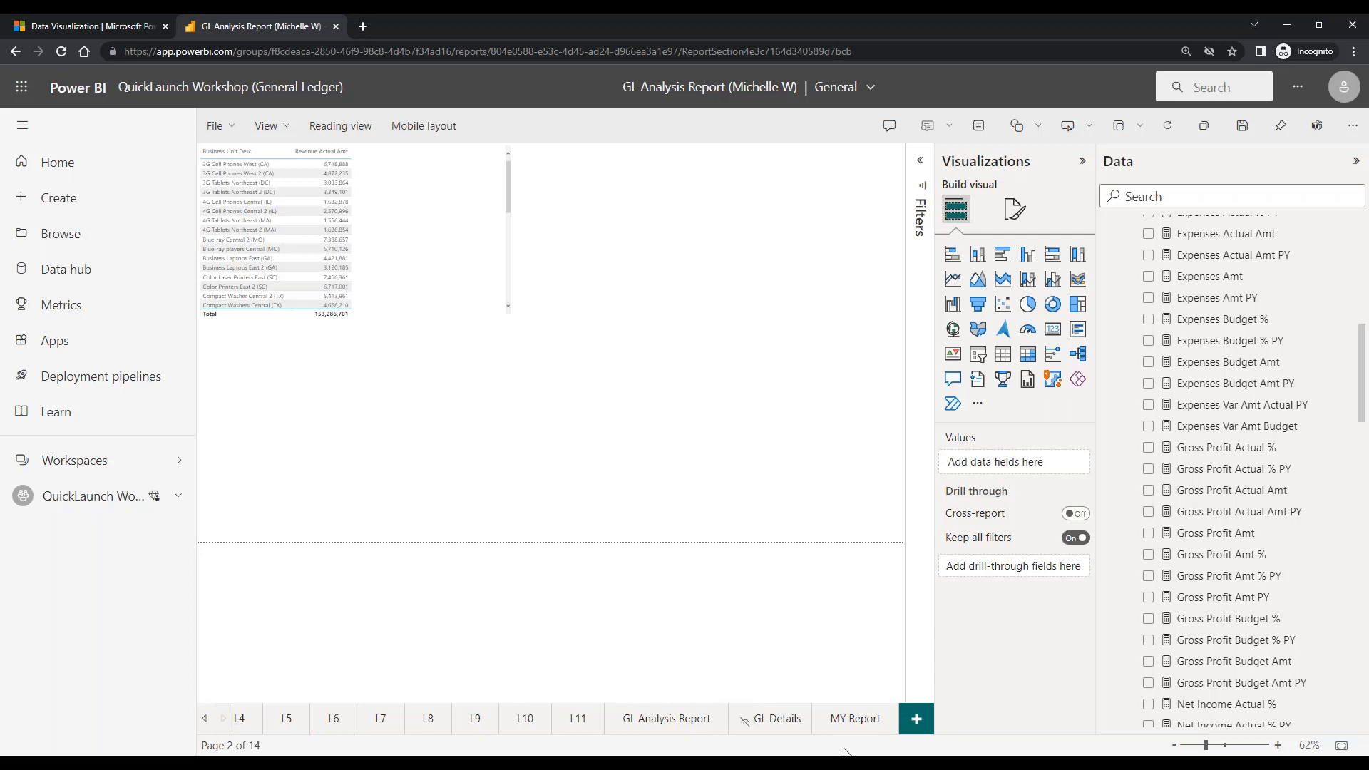
Open the MY Report page and collapse the _BaseMeasures folder and the navigation pane
click(850, 719)
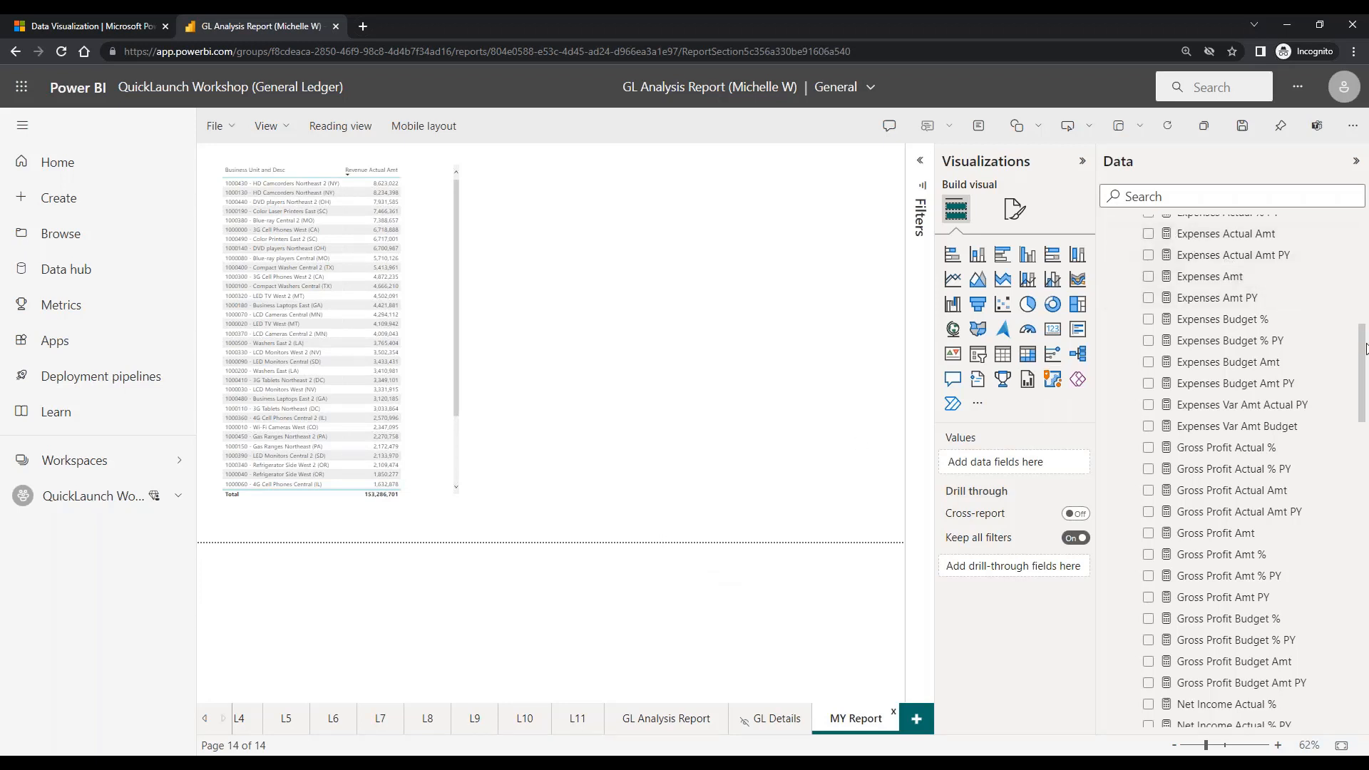
drag(1364, 349, 1363, 249)
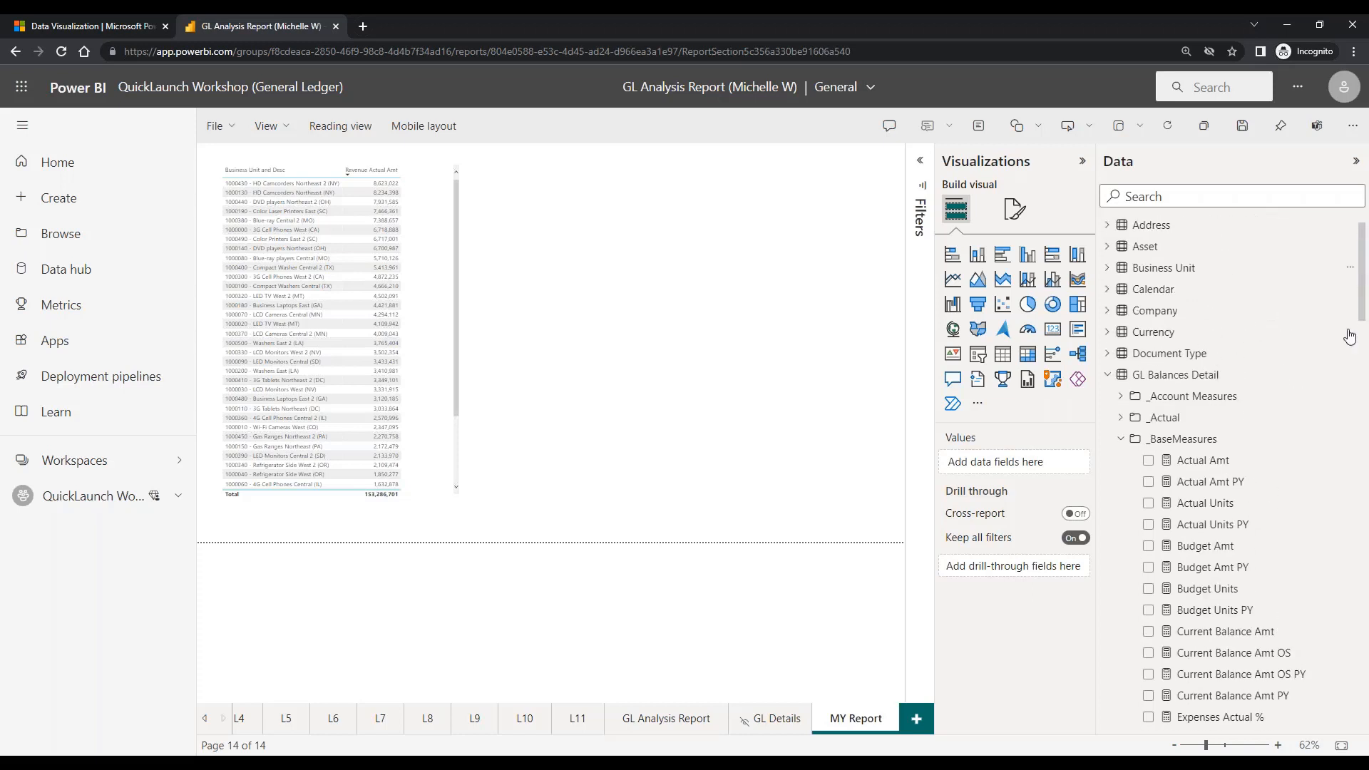
click(1121, 439)
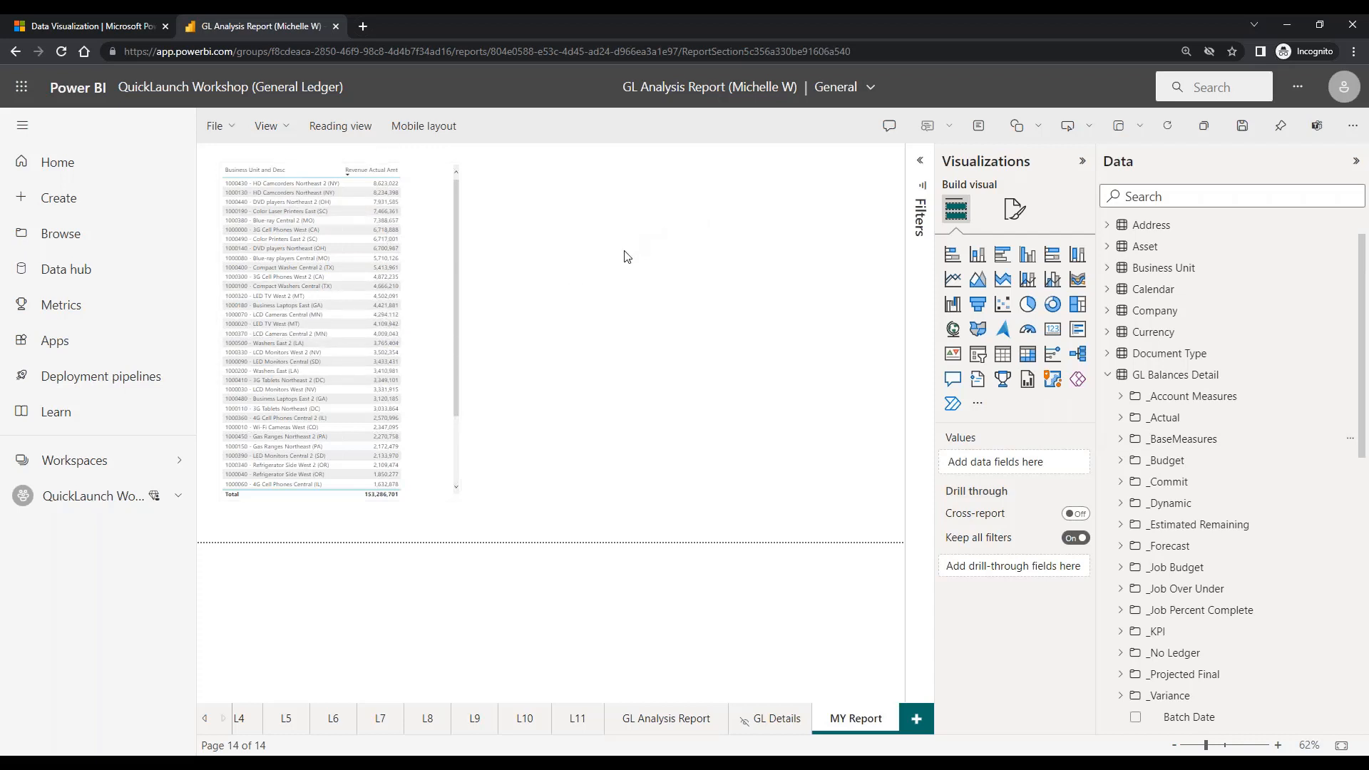
click(21, 126)
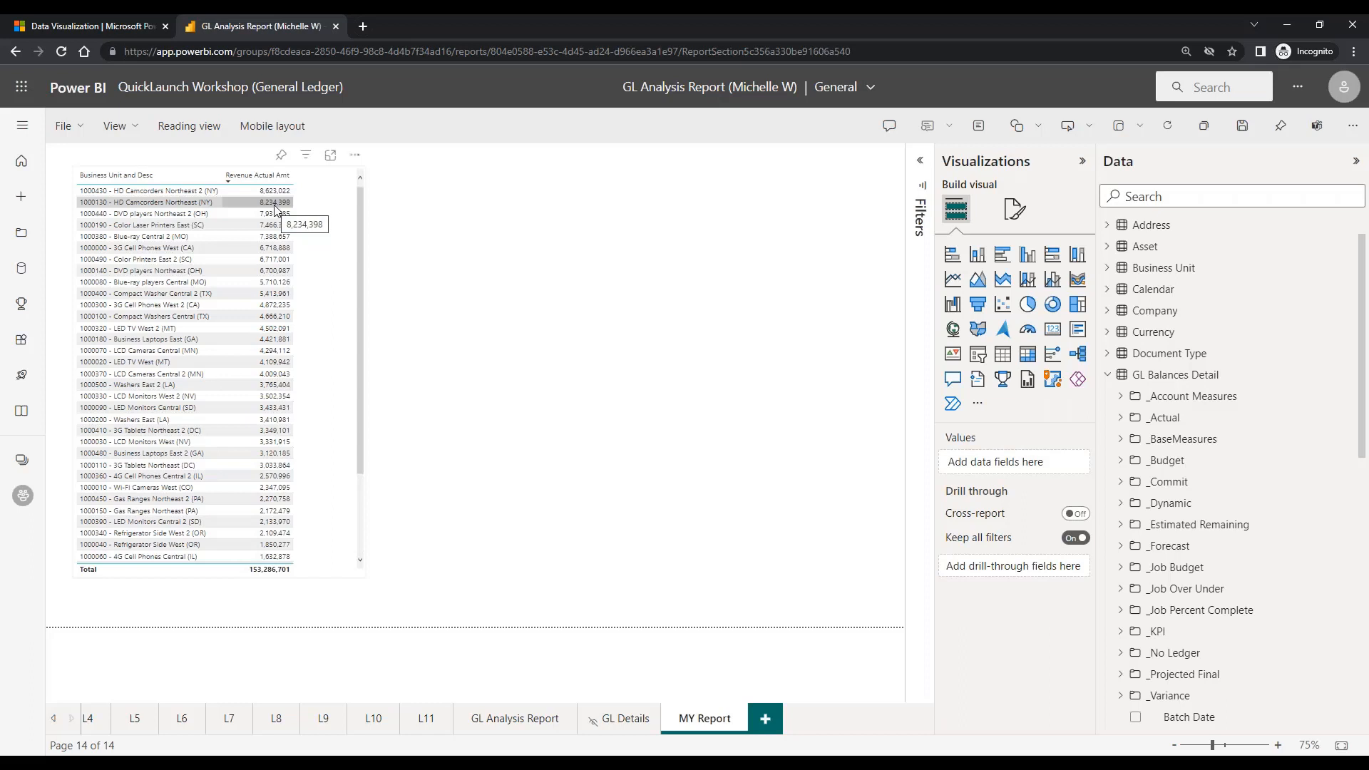
Sort the table by Business Unit and Desc in ascending order and in descending order
click(143, 180)
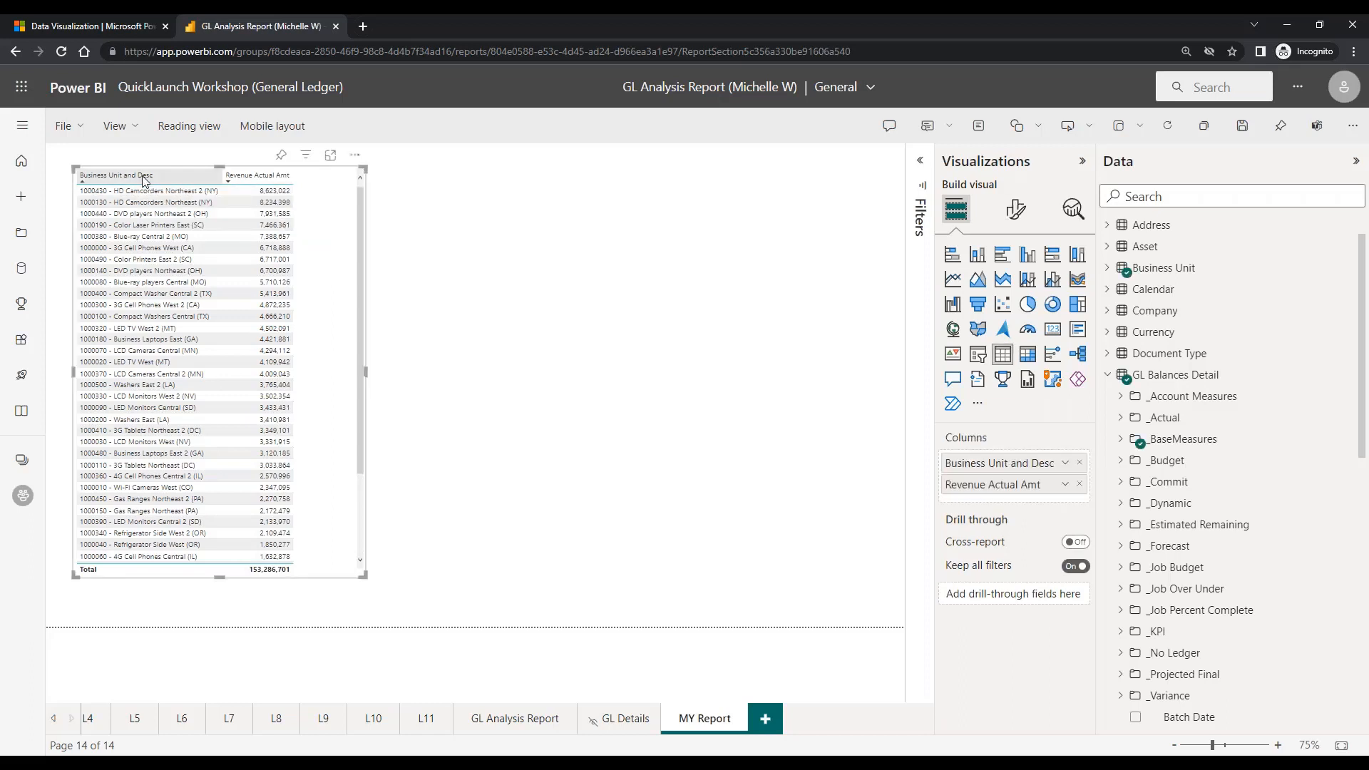
click(143, 180)
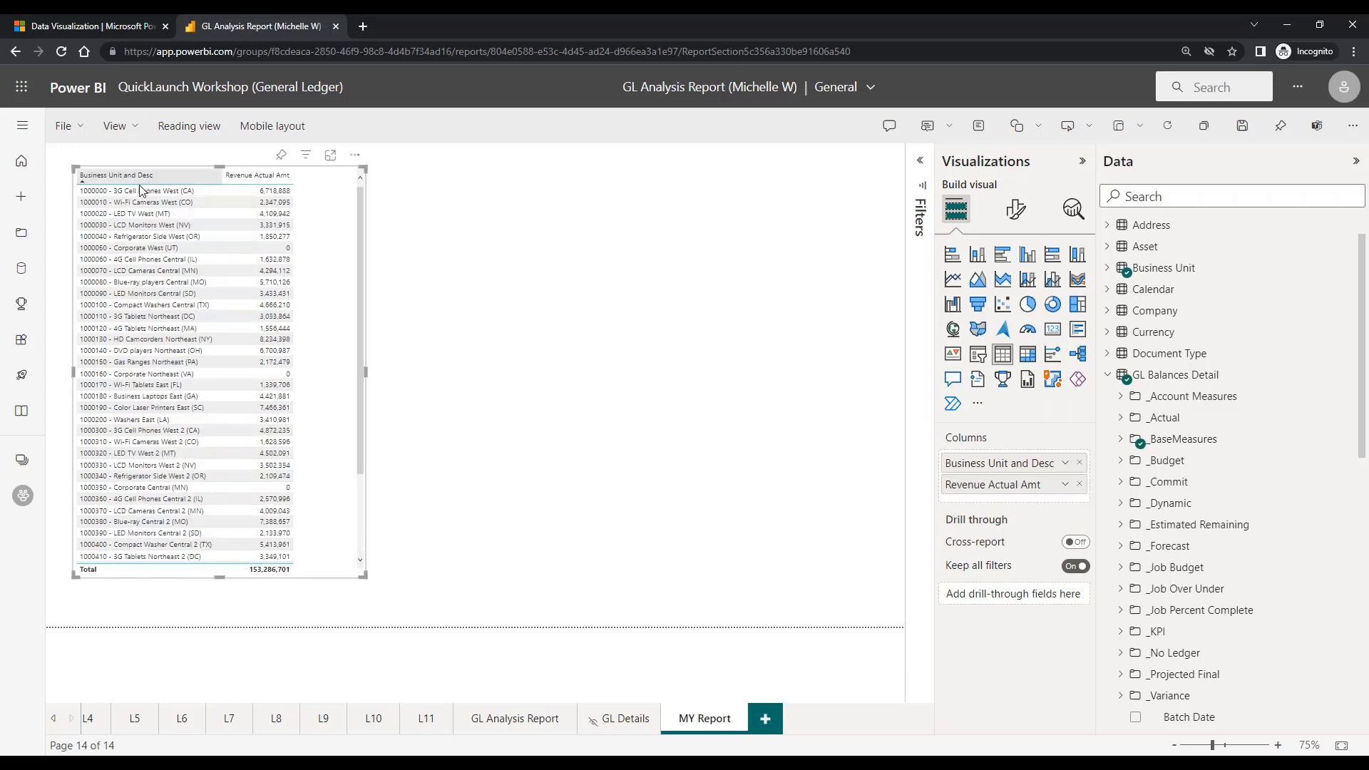
click(140, 182)
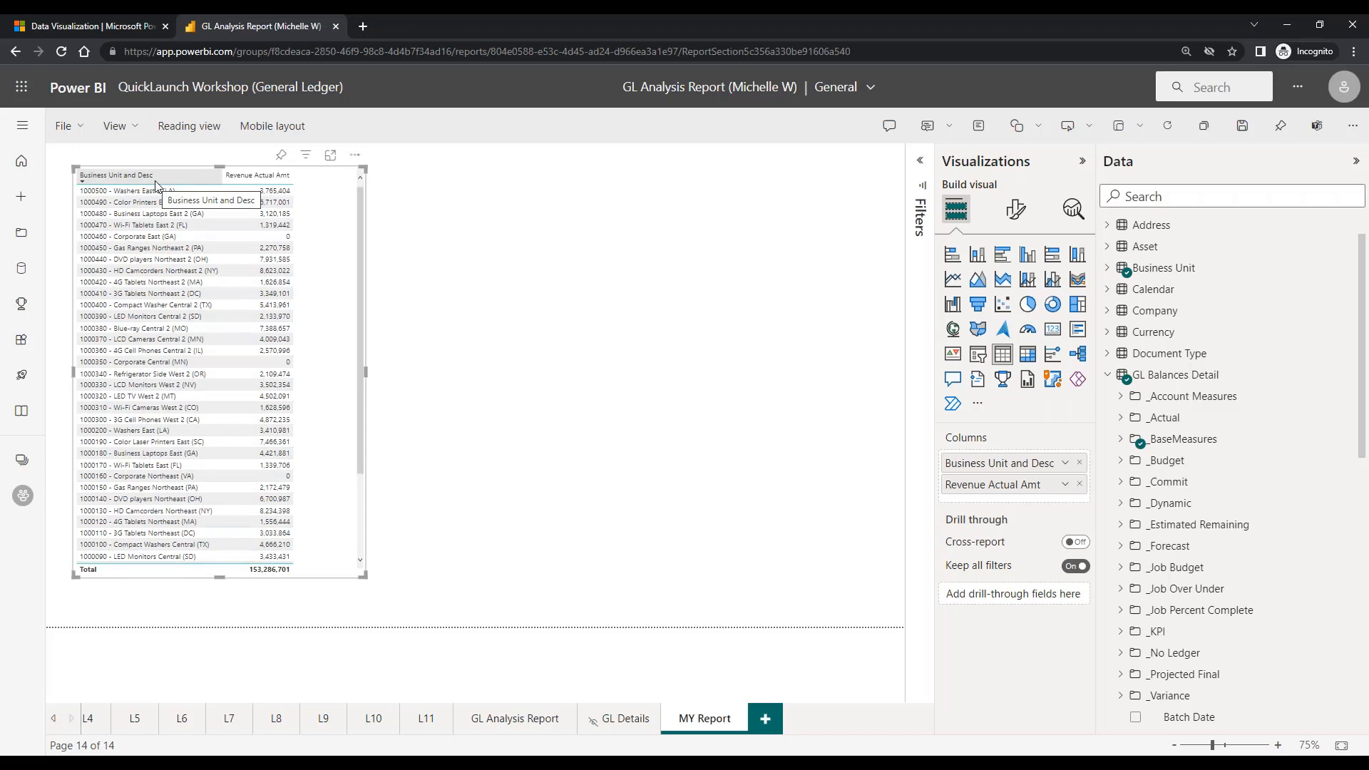
Sort the table by Revenue Actual Amt in descending order, trying ascending order as well
click(281, 187)
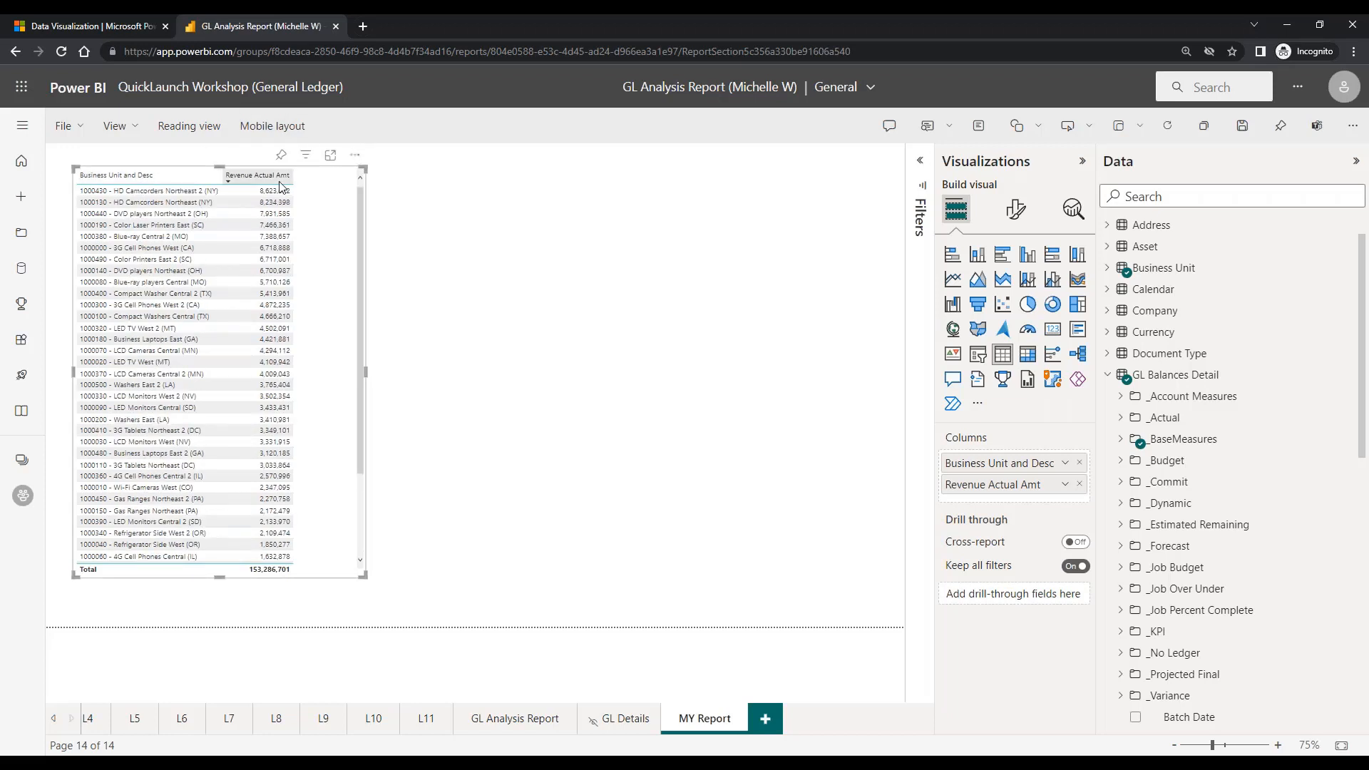
click(281, 187)
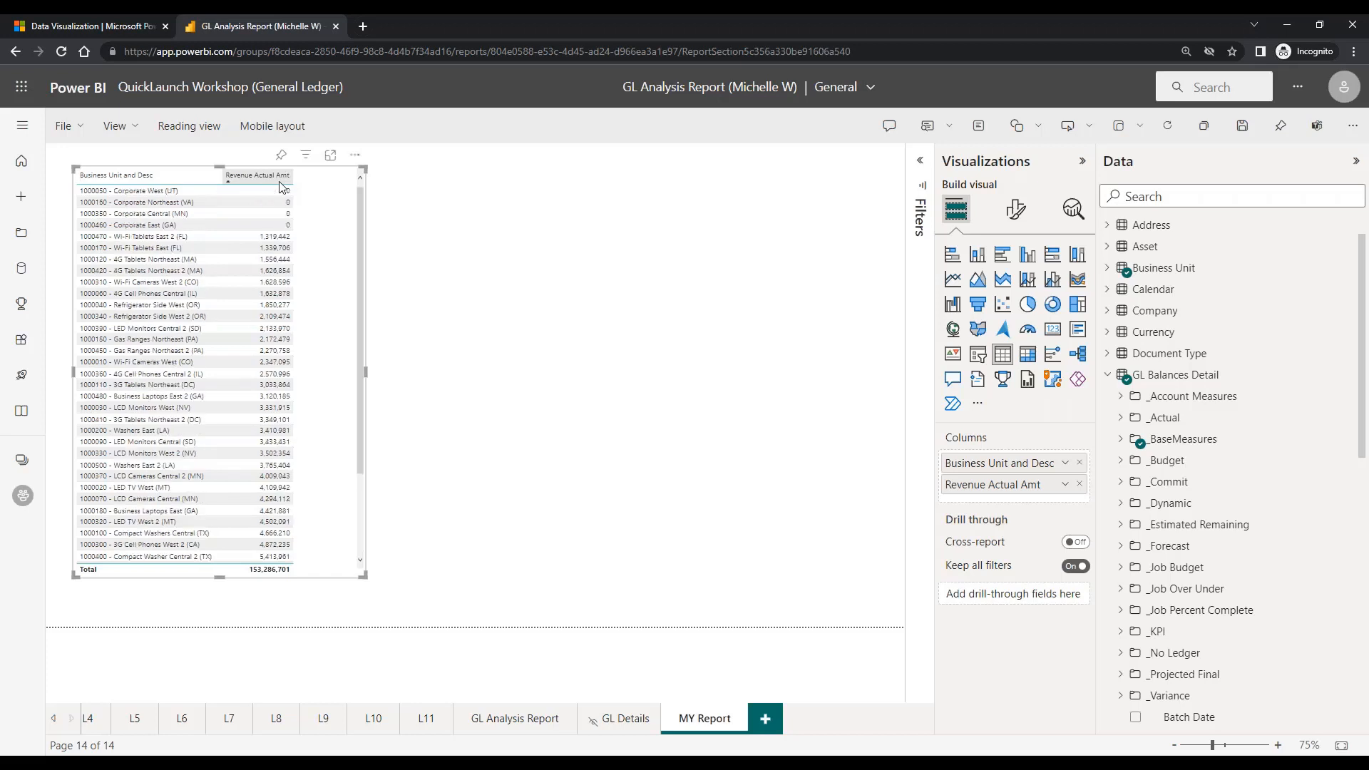
click(230, 185)
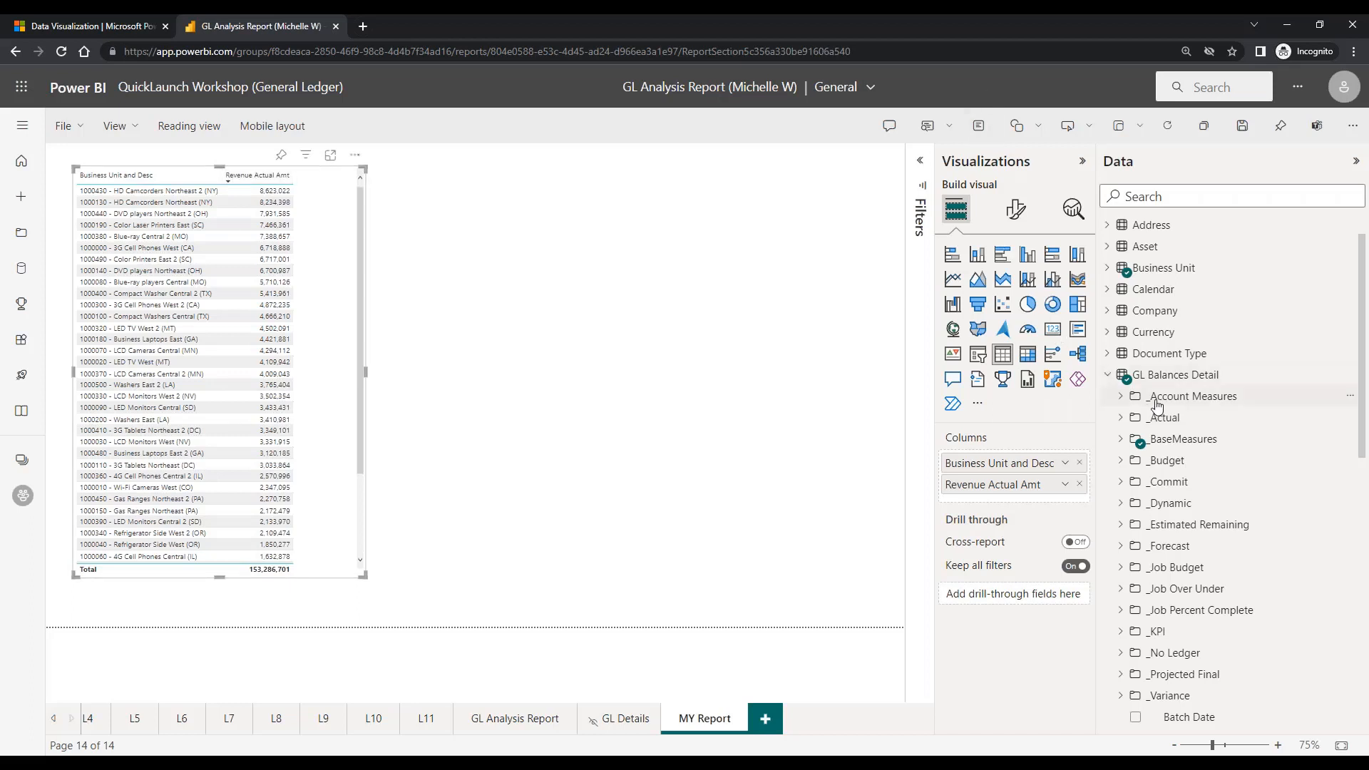
Add the Revenue account measures Revenue Actual Amt - MTD, Prior MTD and PY MTD to the table and widen it to fit all columns
click(1121, 397)
click(1135, 438)
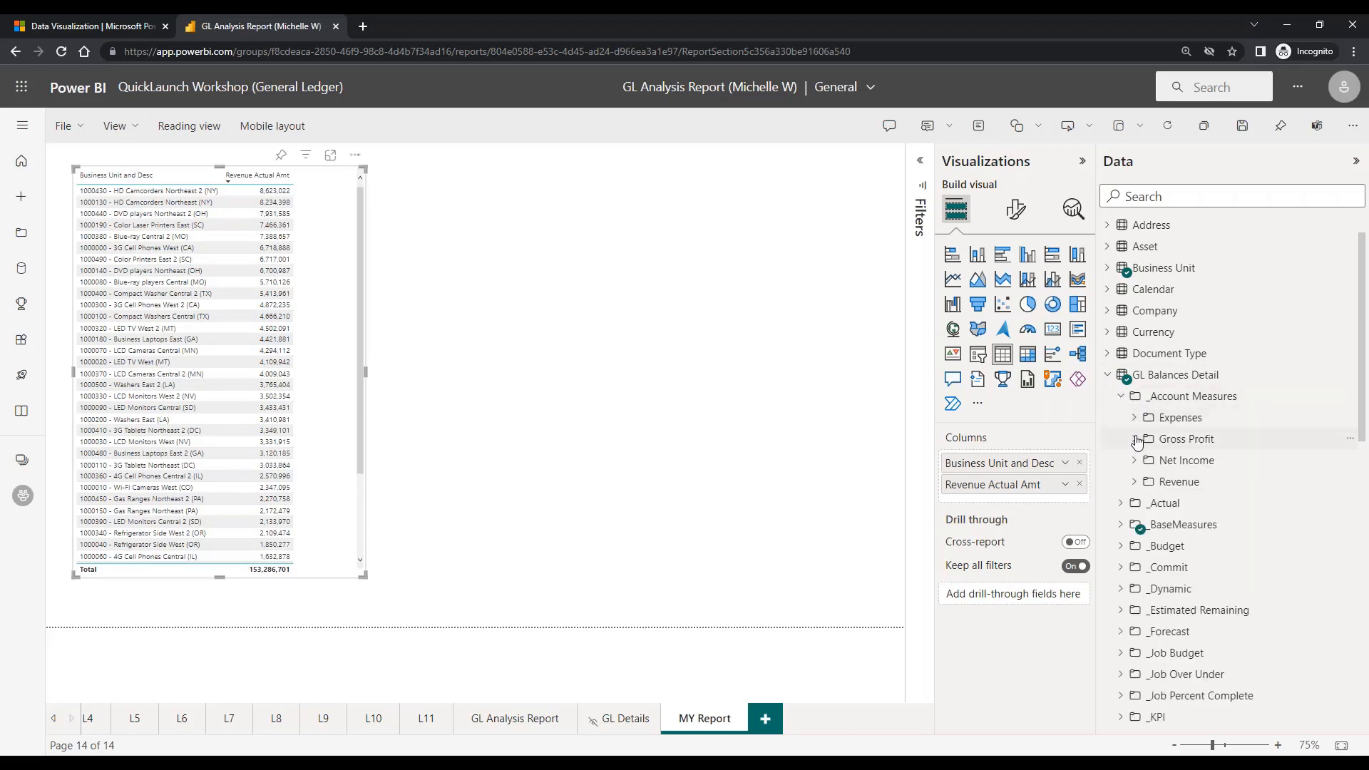
click(1135, 483)
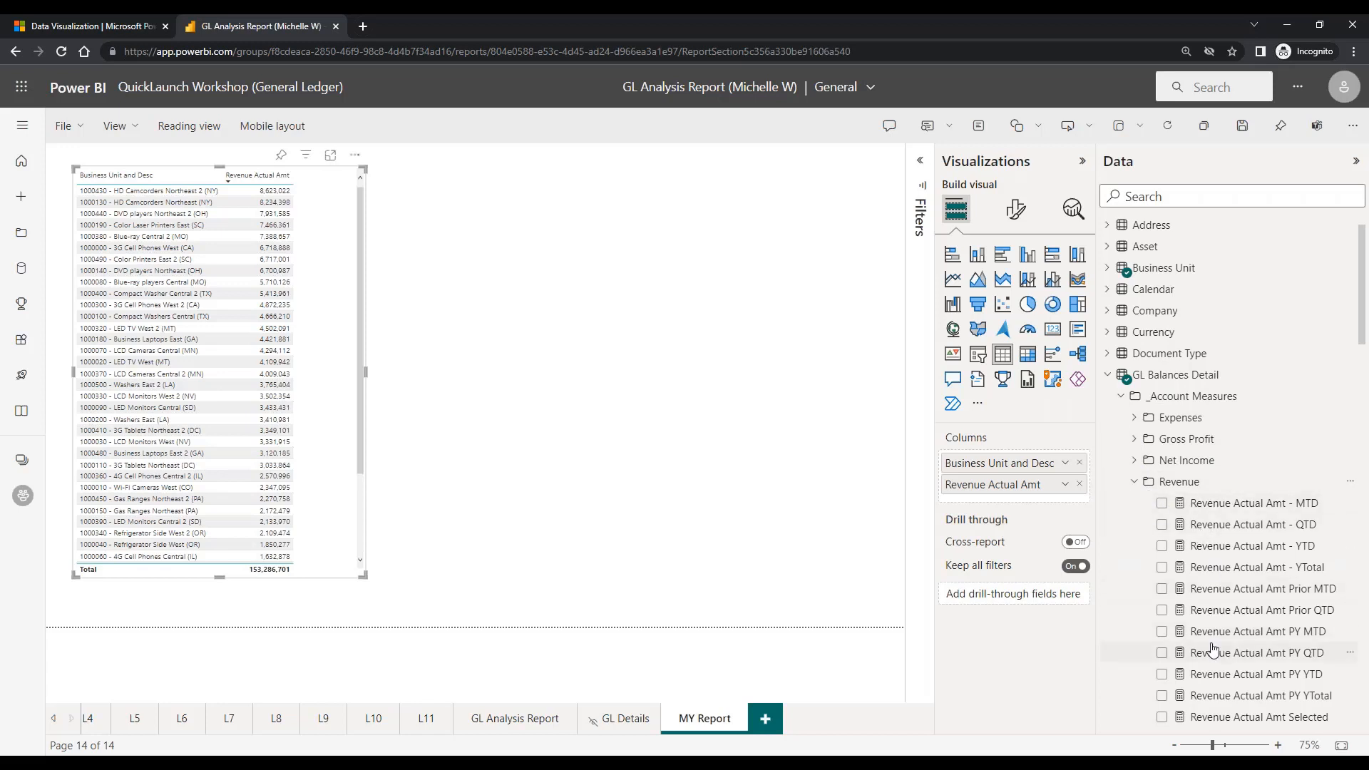
scroll(1213, 649, down, 1)
scroll(1212, 649, down, 2)
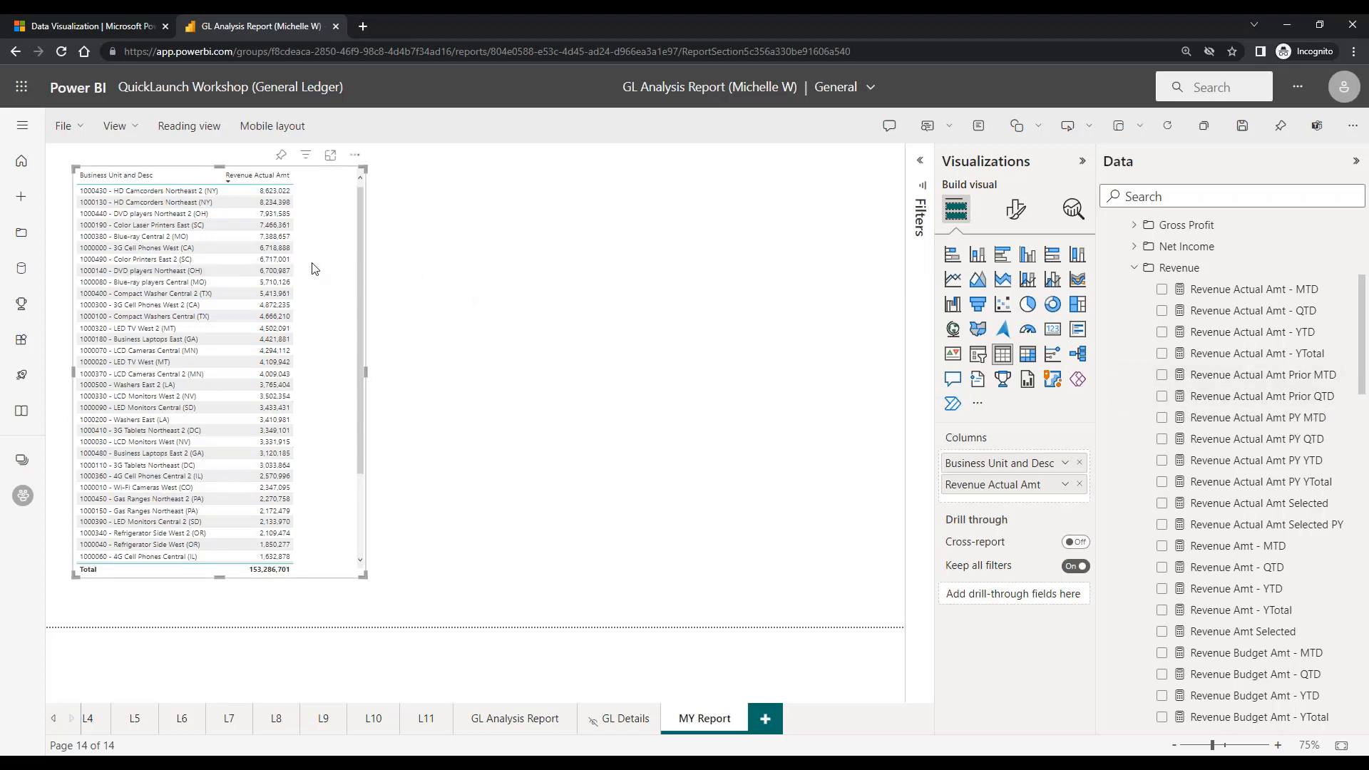
click(1161, 288)
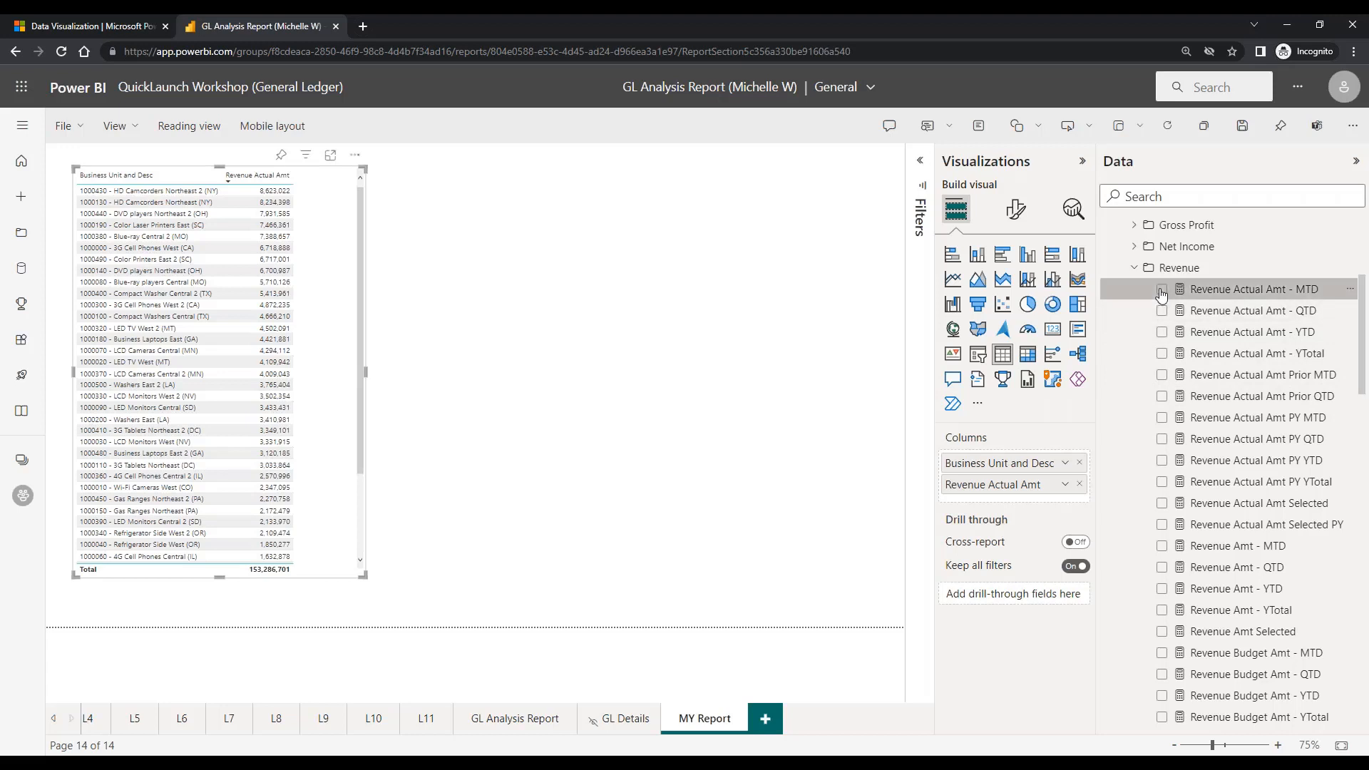
click(1163, 375)
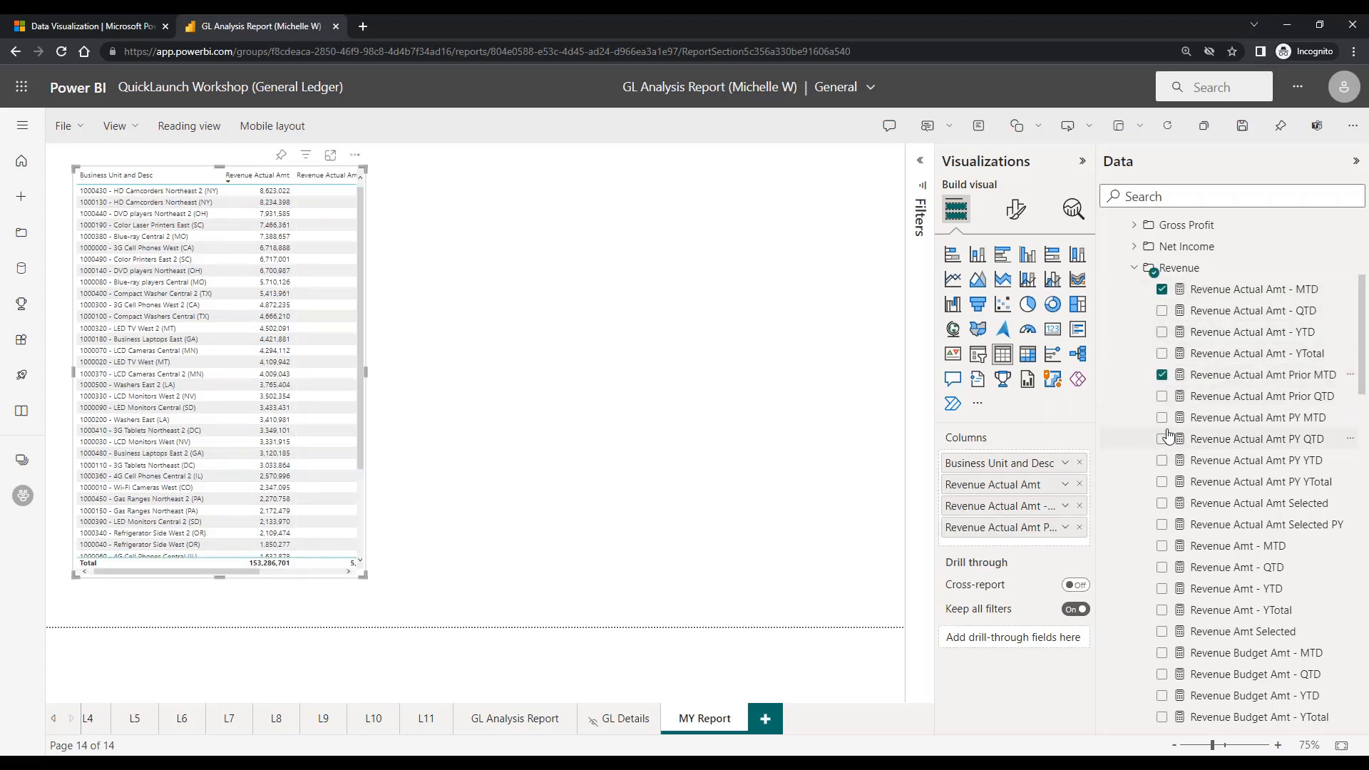
click(1162, 417)
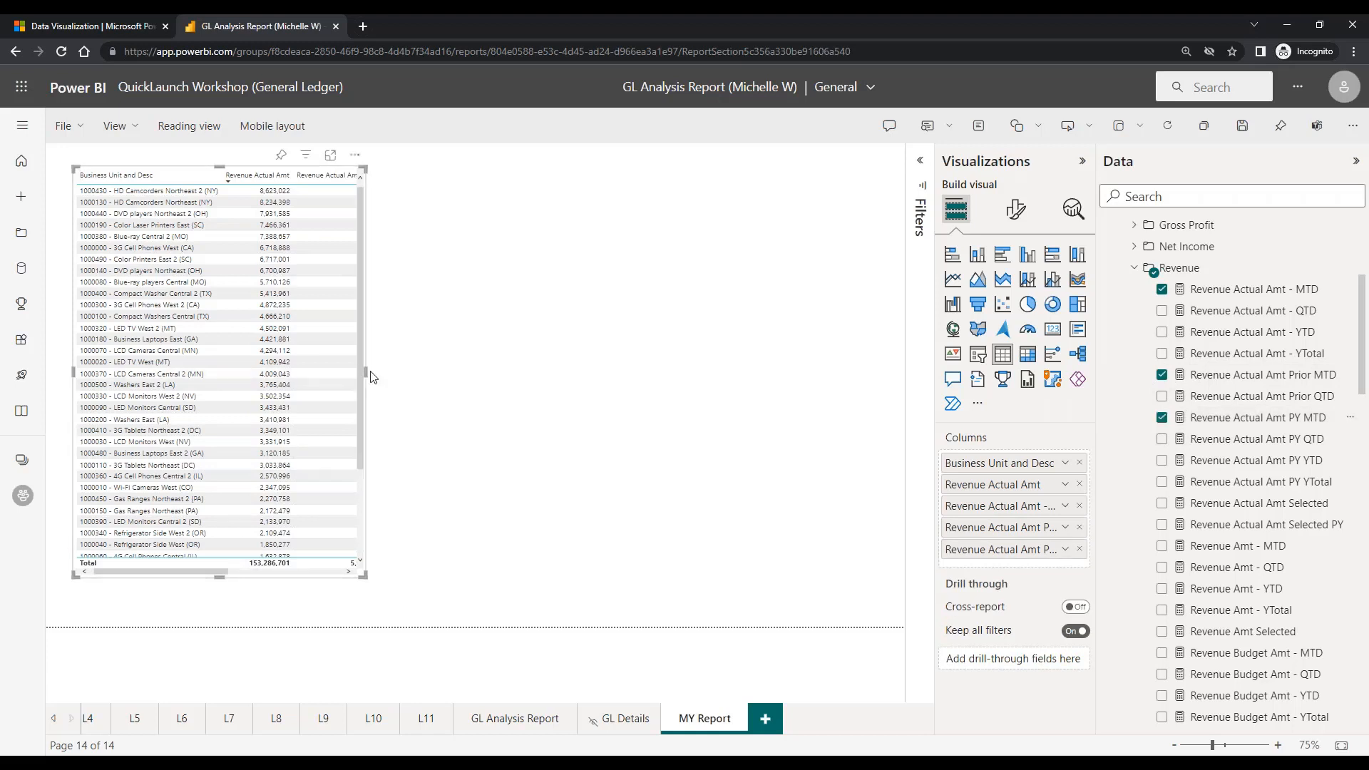
drag(378, 375, 707, 399)
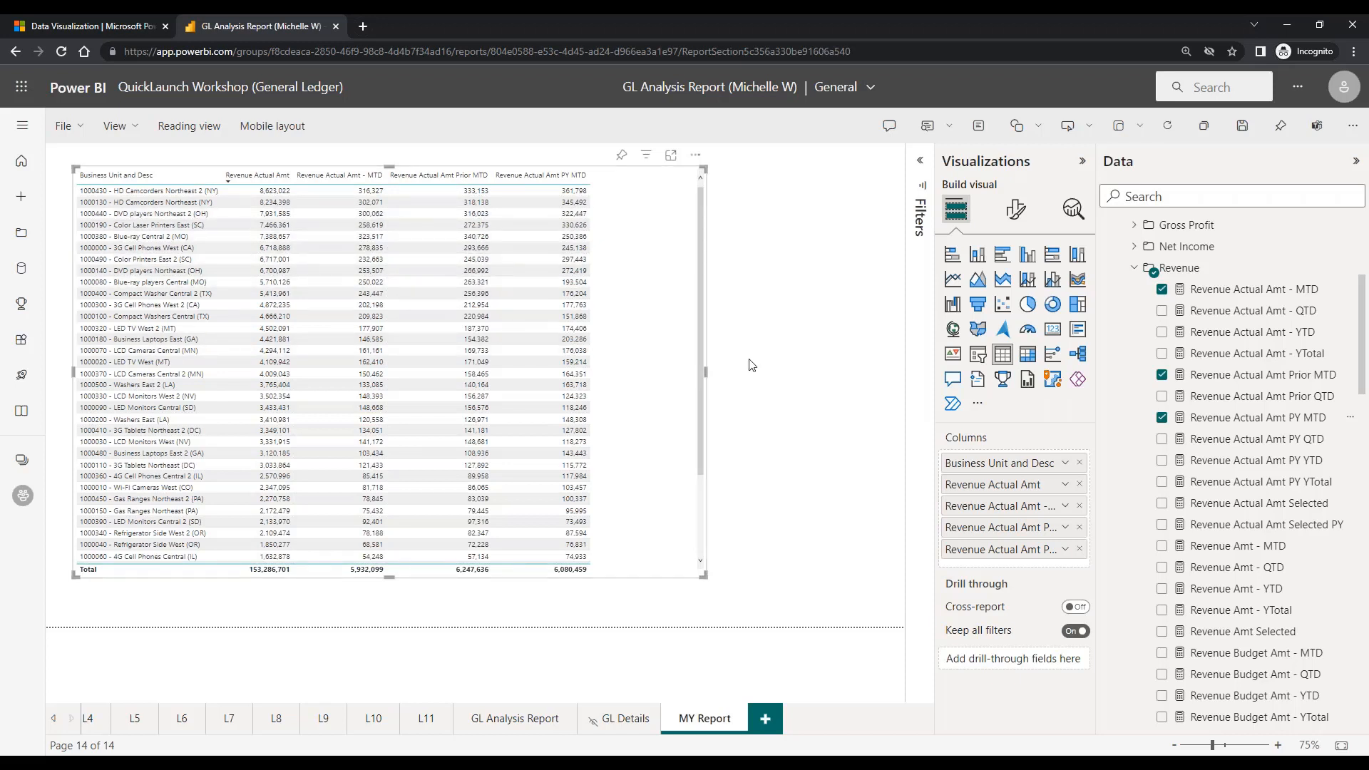
Remove Revenue Actual Amt Prior MTD from the table and add Revenue Actual Amt - QTD and Revenue Actual Amt - YTD
click(1162, 376)
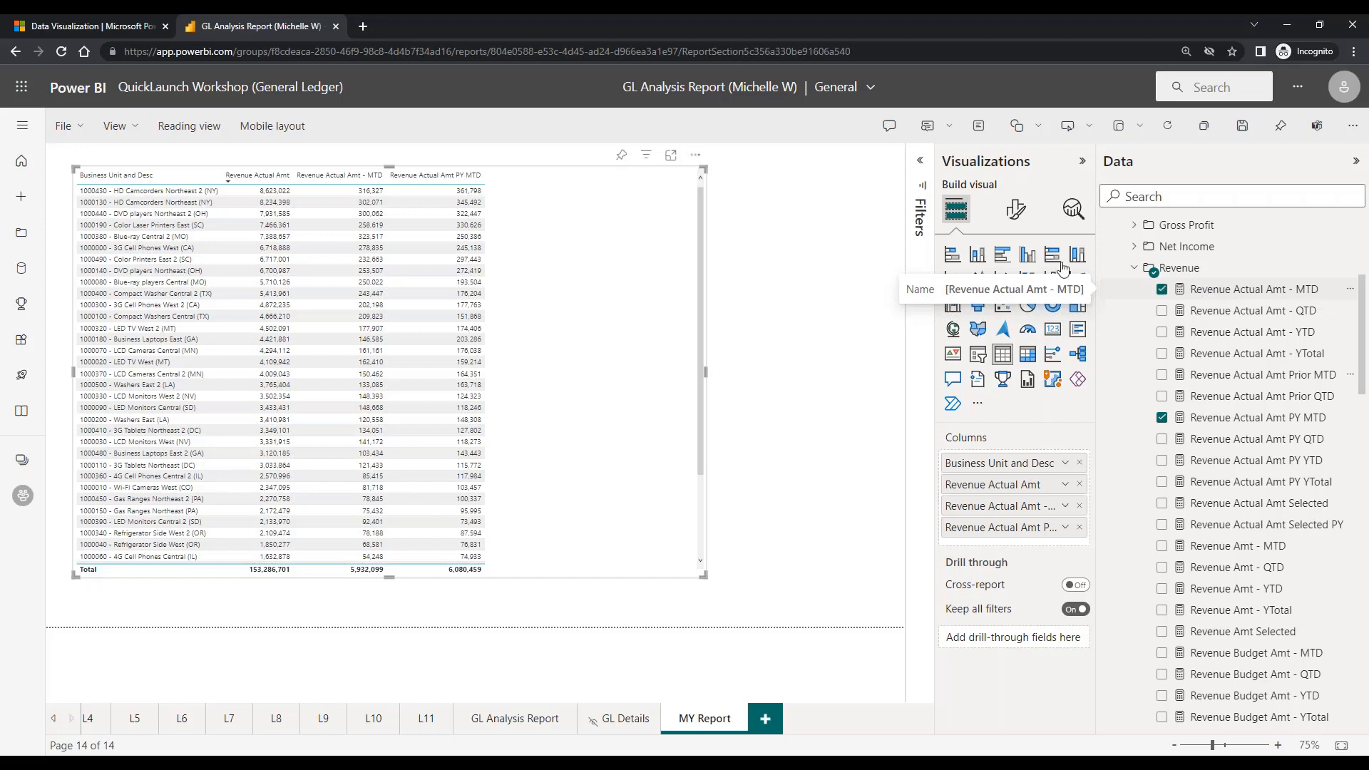
click(1162, 311)
click(1162, 332)
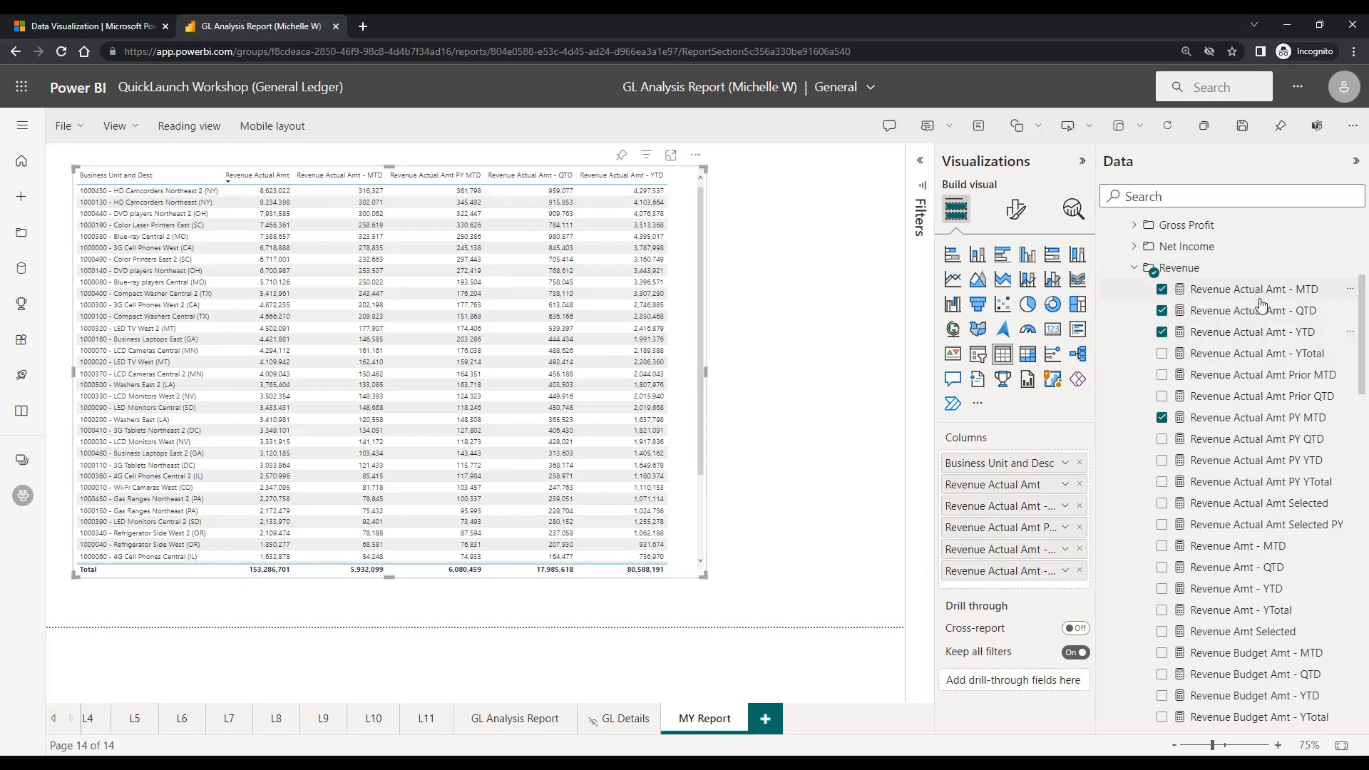
Look through the remaining measures in the Revenue folder, including the prior-year, budget and variance measures
scroll(1276, 449, down, 1)
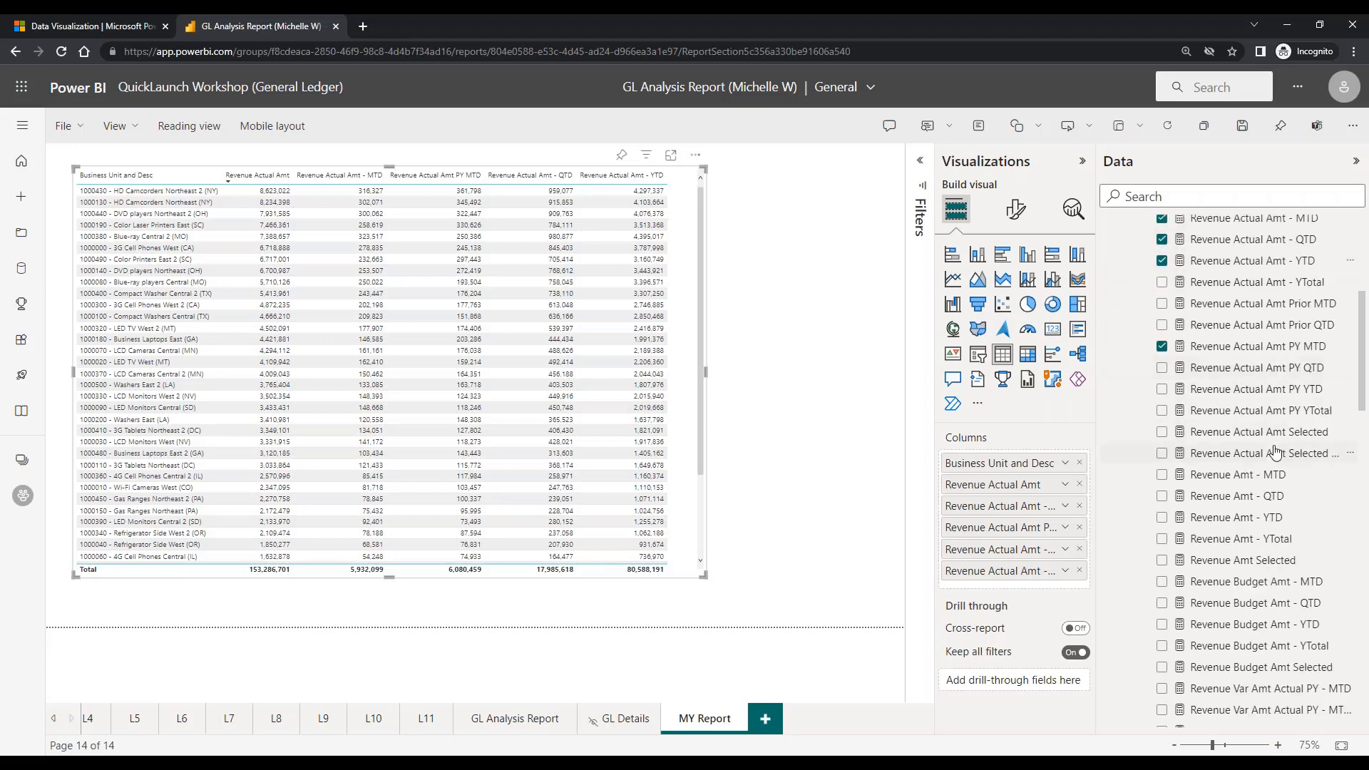
scroll(1277, 451, down, 1)
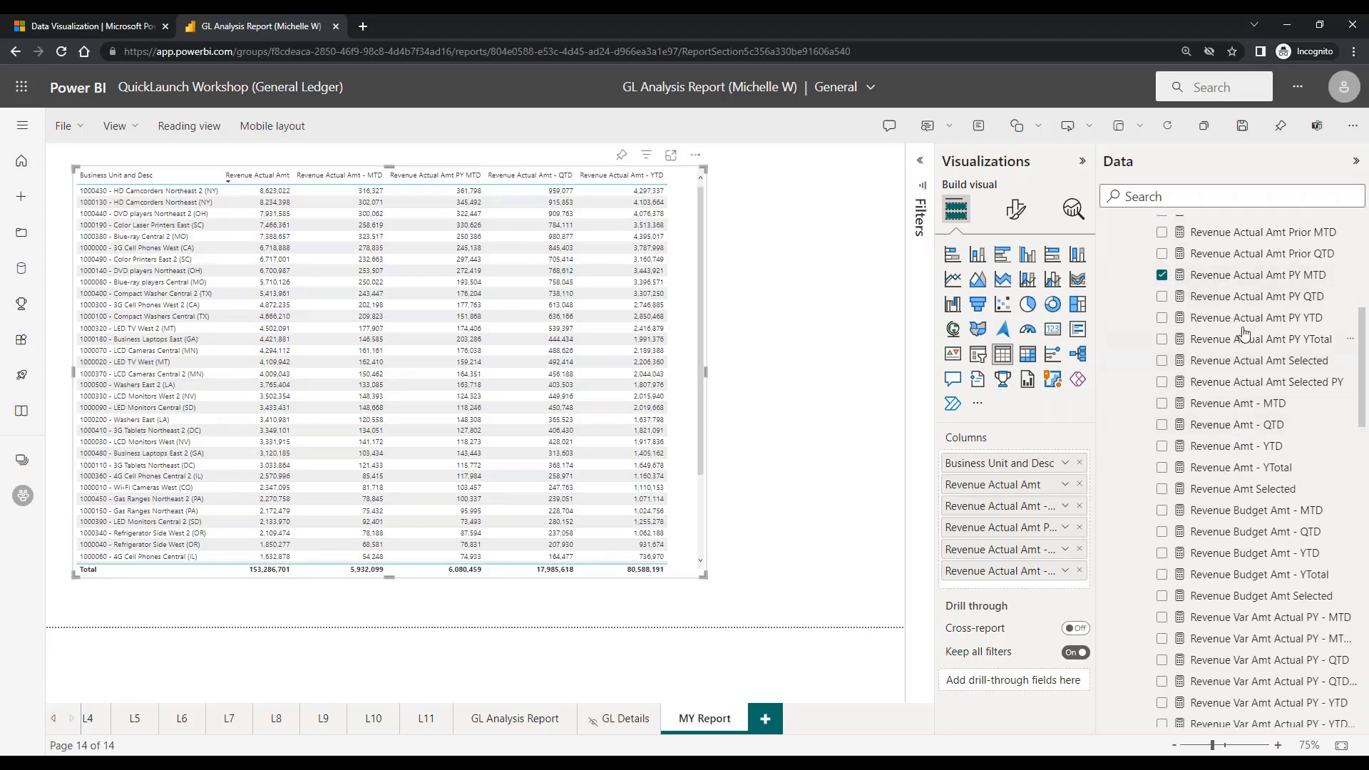
scroll(1247, 563, down, 1)
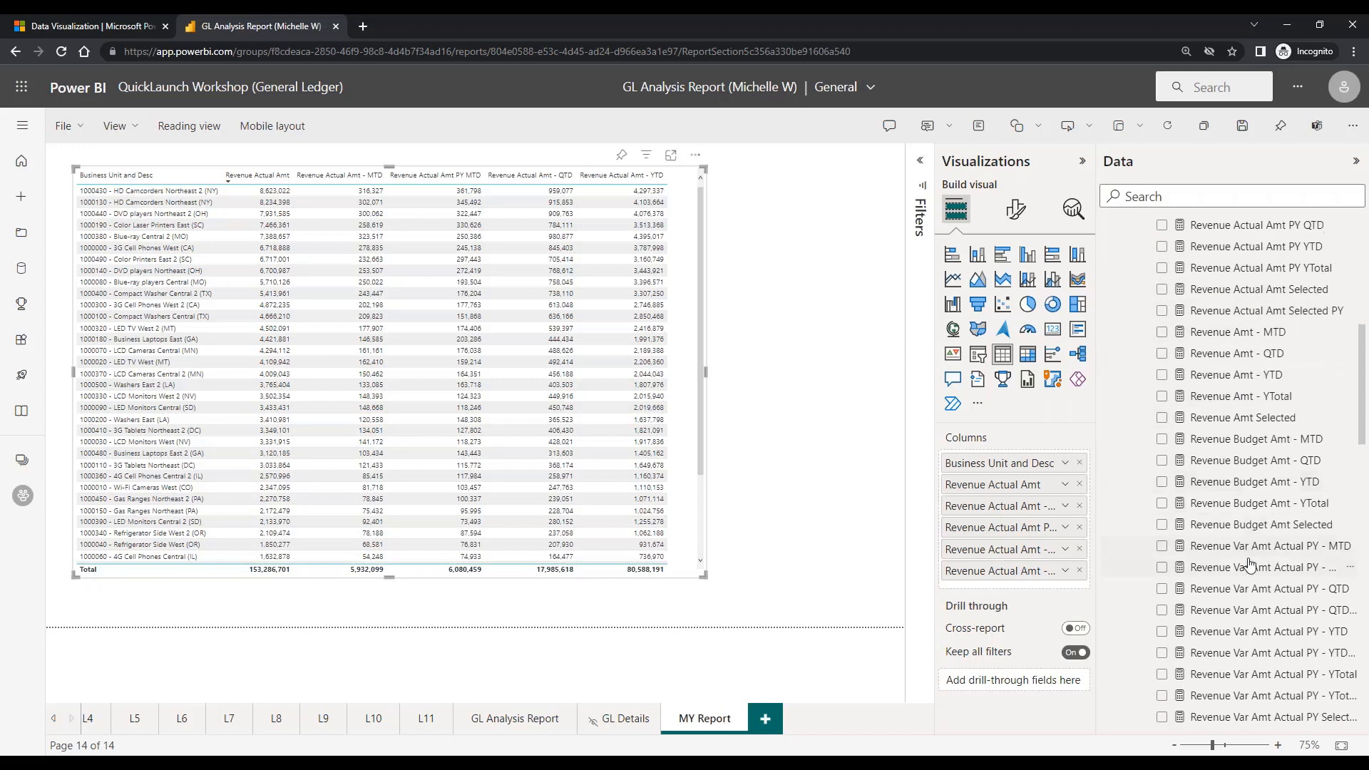
scroll(1244, 641, down, 1)
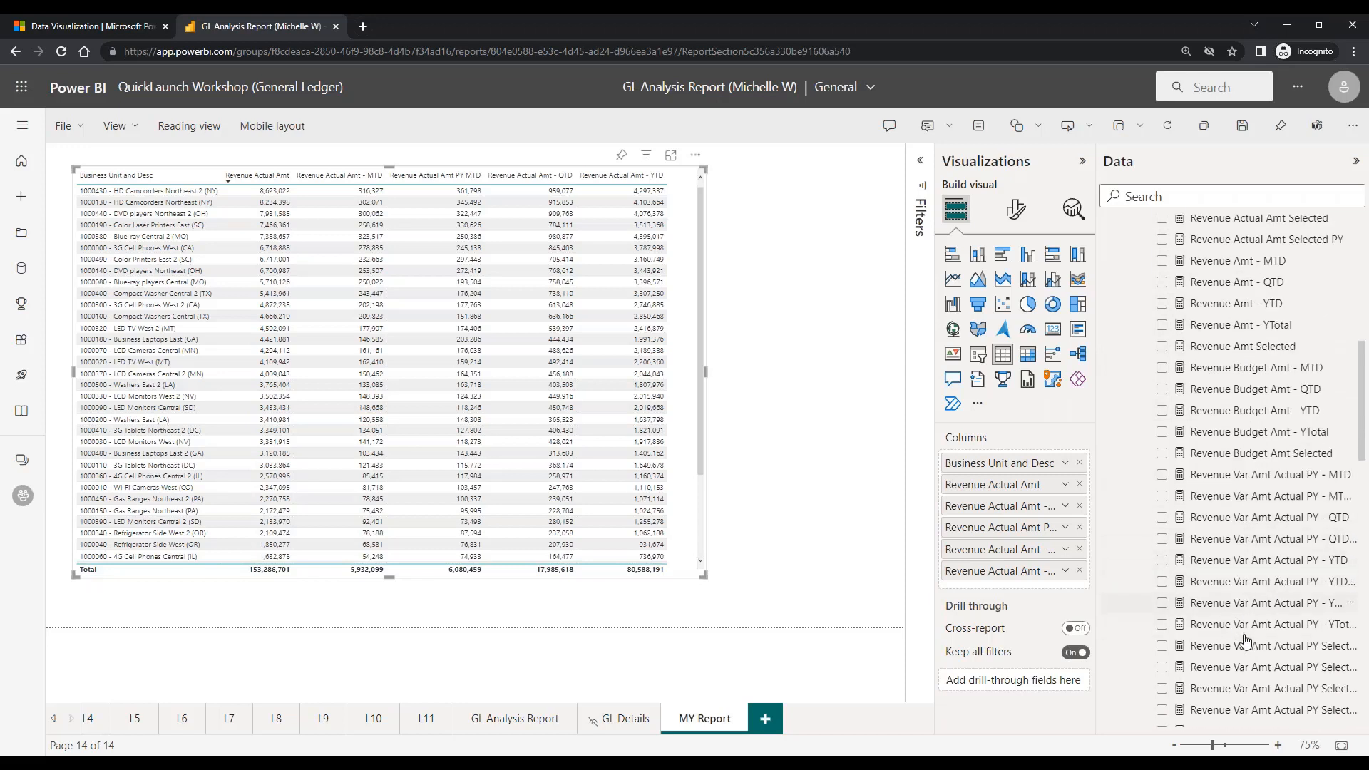
scroll(1244, 640, down, 2)
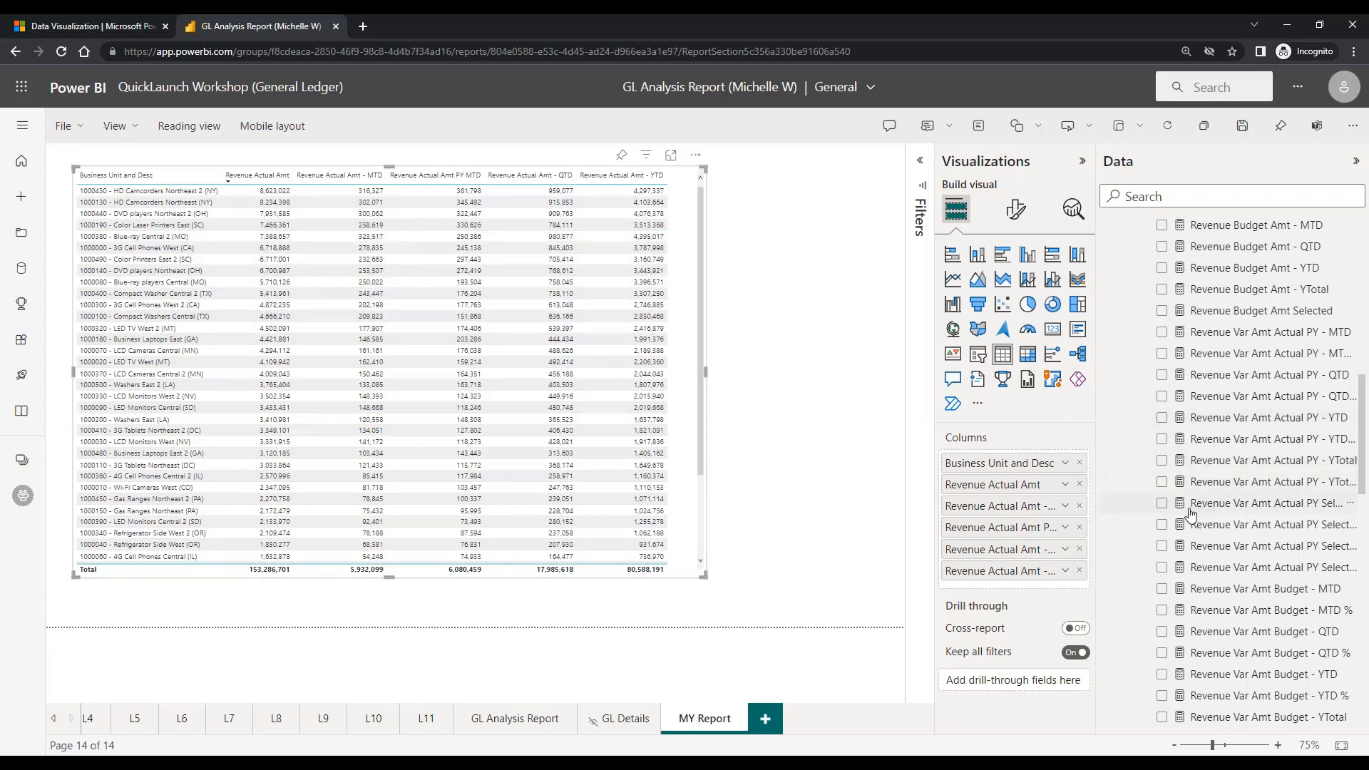
scroll(1205, 508, up, 5)
scroll(1190, 515, up, 1)
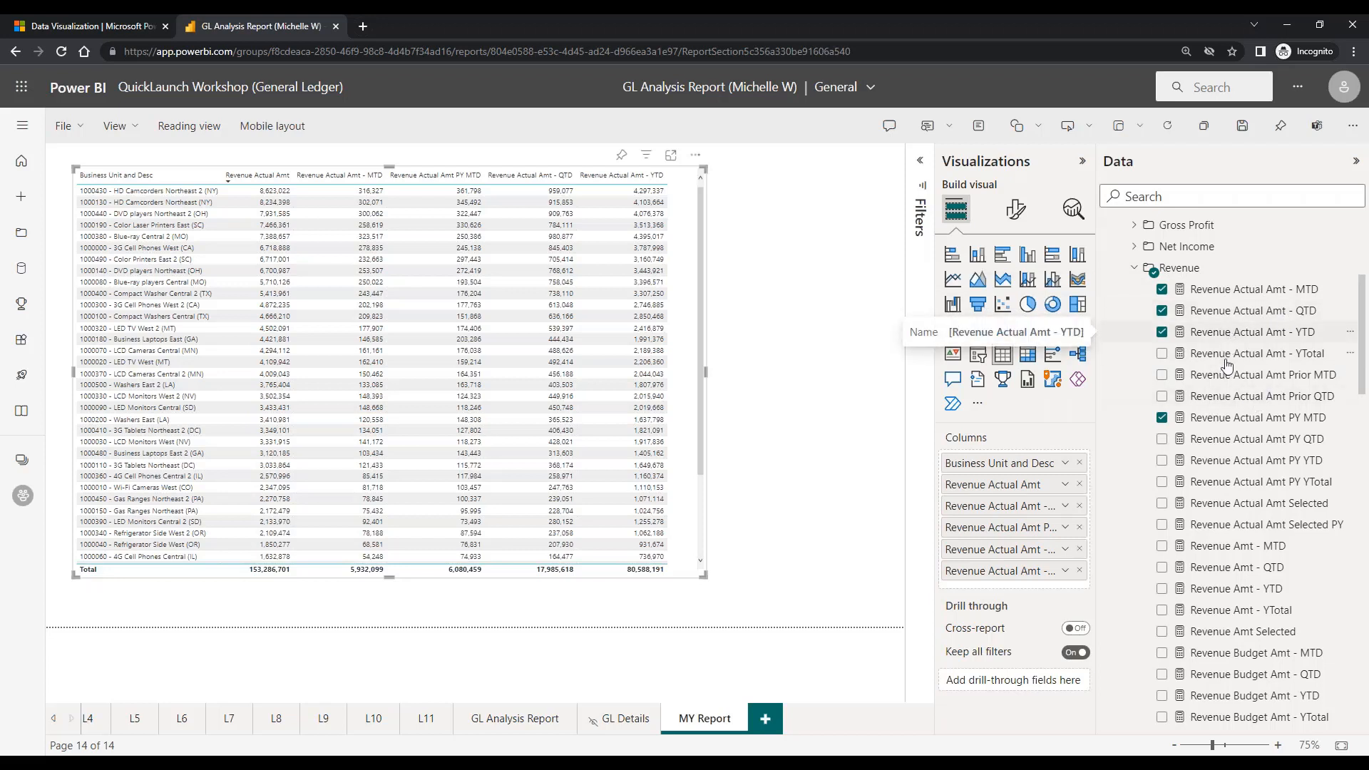
Remove Revenue Actual Amt PY MTD from the table and add Revenue Actual Amt Selected
click(1162, 418)
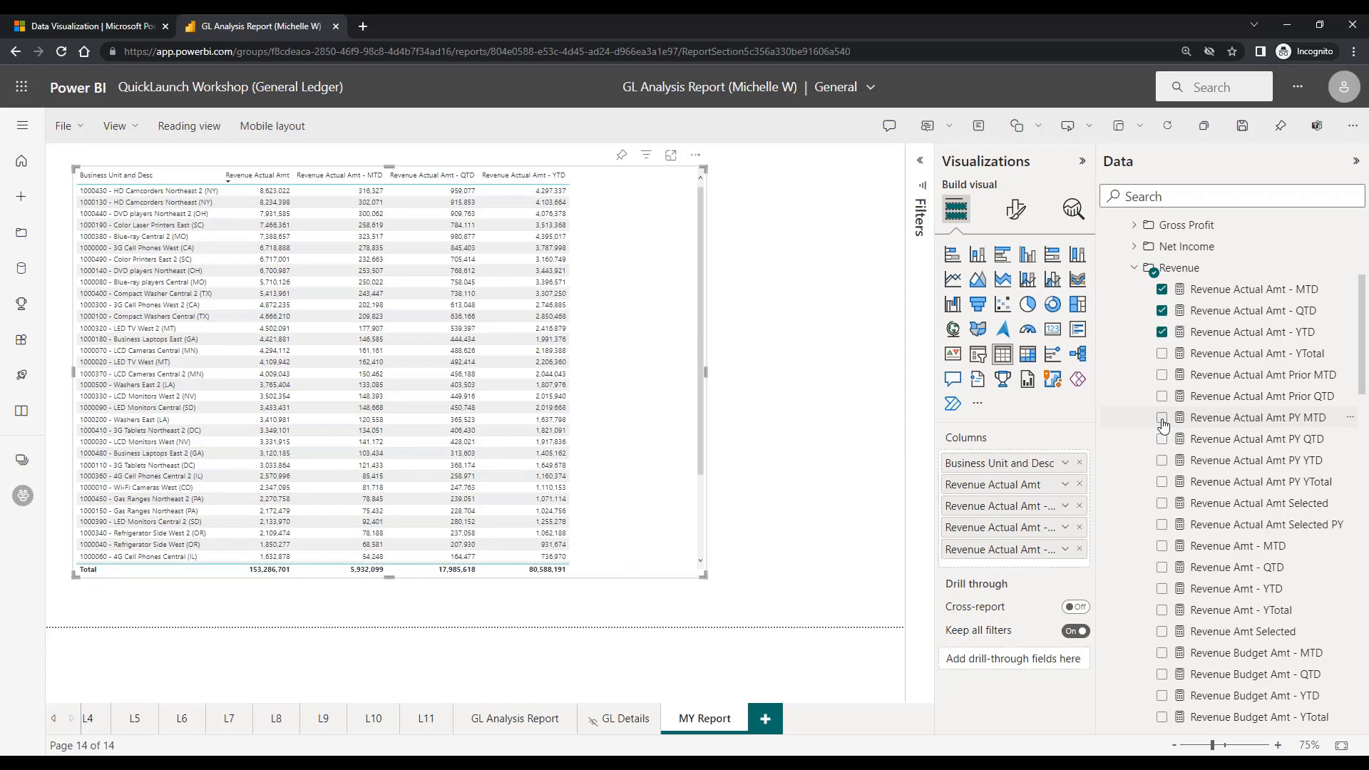
click(1163, 504)
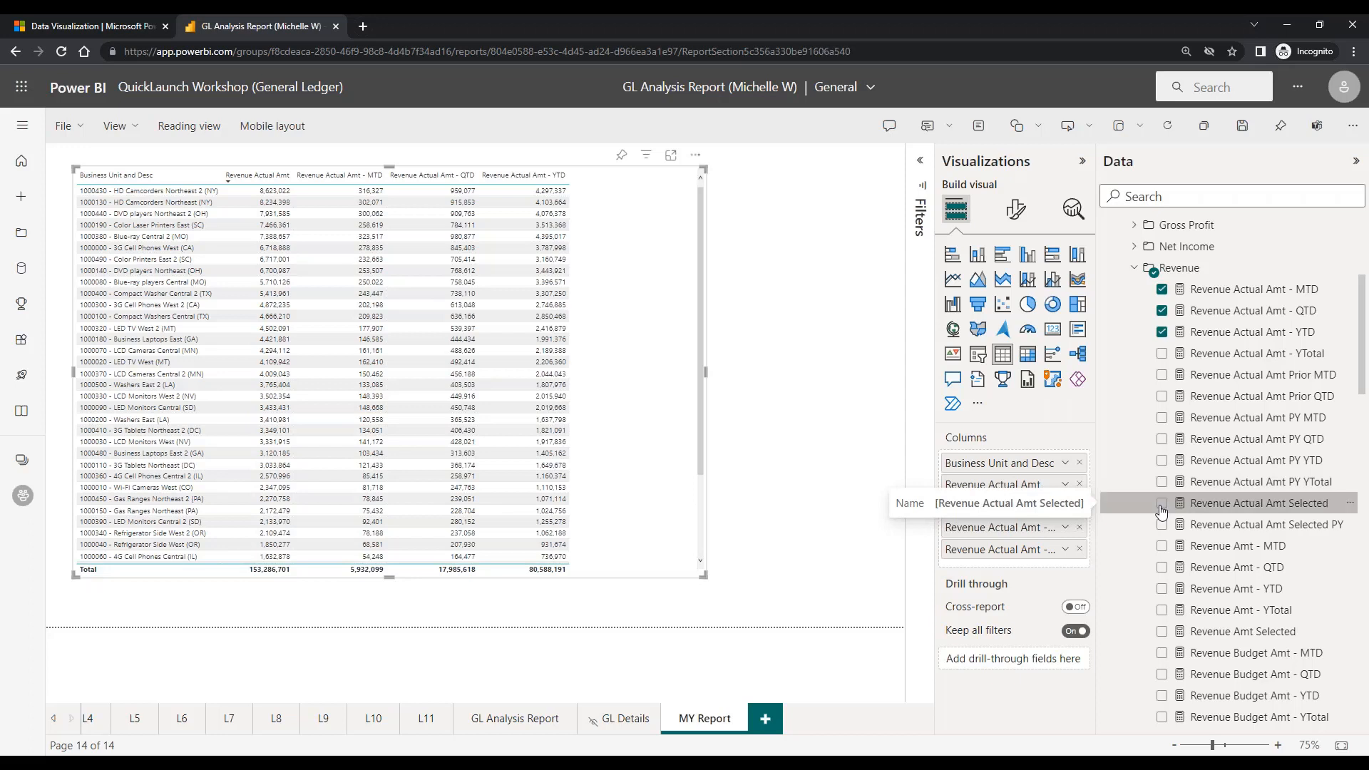